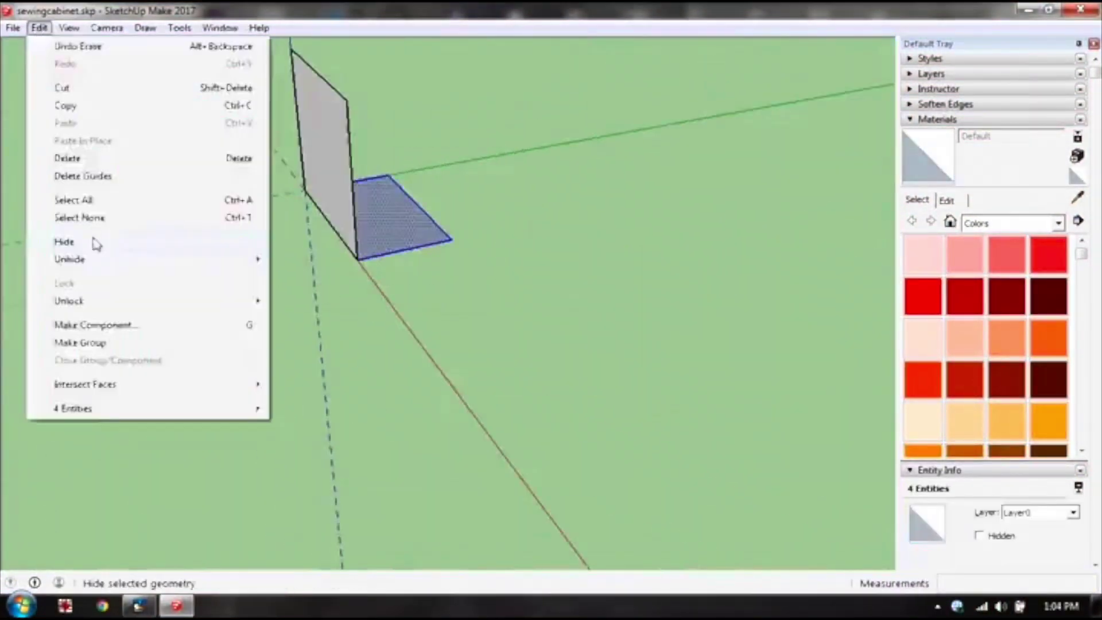
Draw the vertical centre line down to the side panel's bottom edge
mouse_move(235, 424)
middle_down()
mouse_move(371, 370)
mouse_move(217, 482)
middle_up()
click(349, 486)
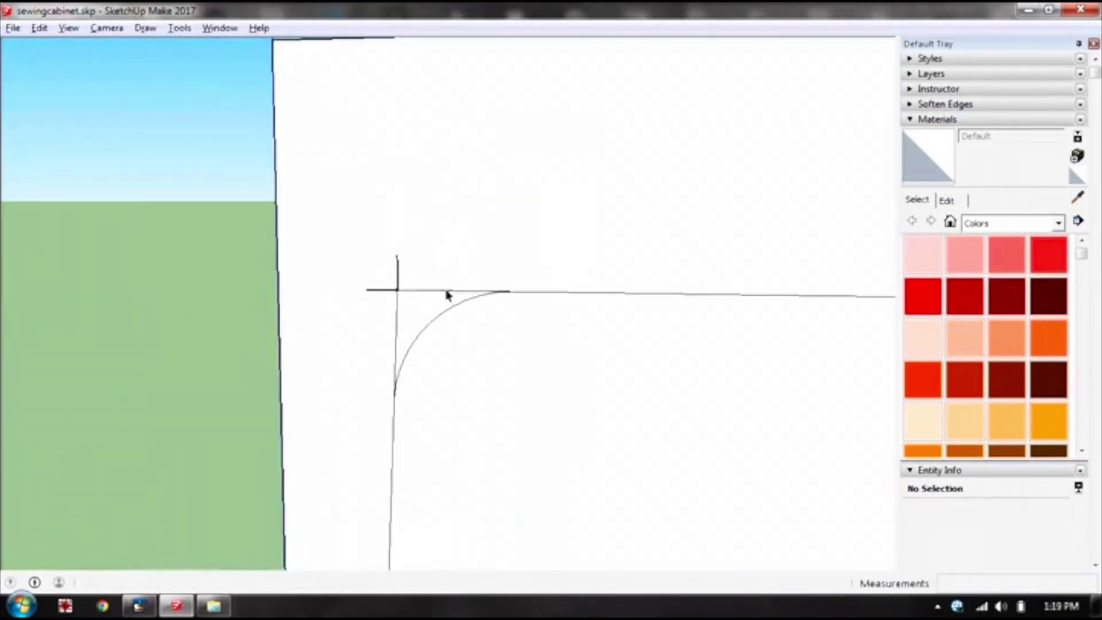
Finish the rounded arc at the opening corner and delete the crossing guide line
click(447, 315)
key(shift+z)
key(l)
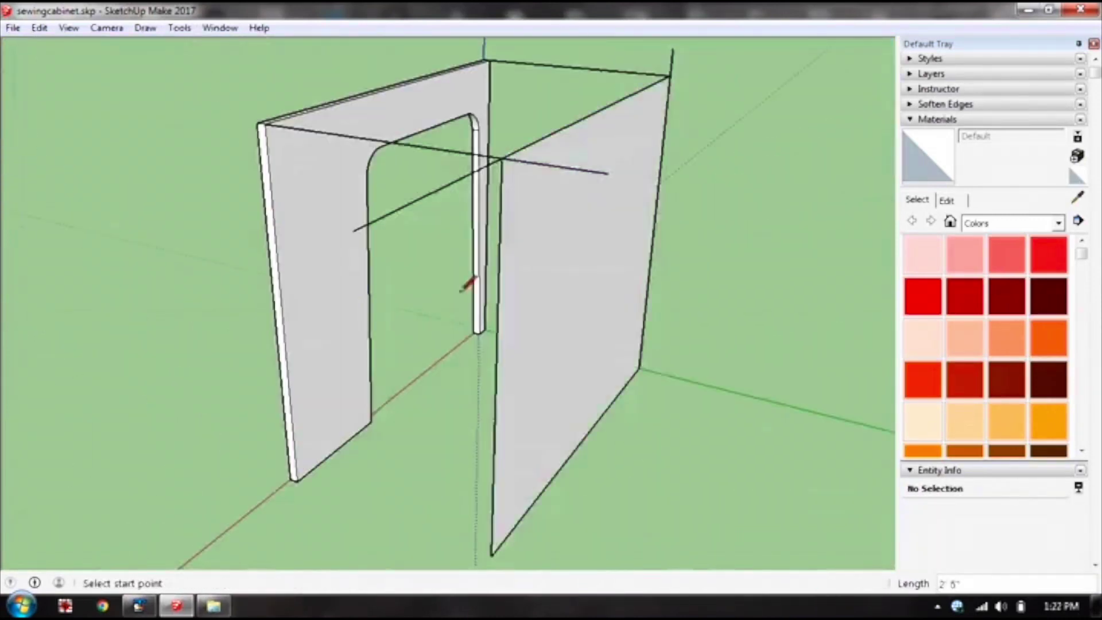
key(Delete)
Push/Pull the arched side panel to thickness and check the panels
key(p)
drag(591, 205, 577, 204)
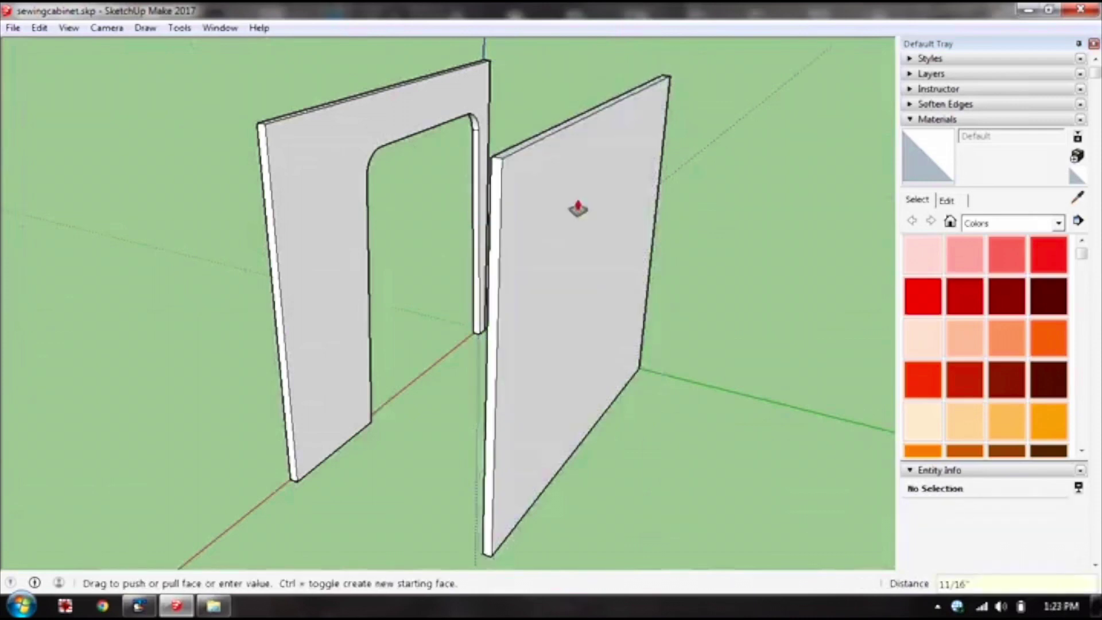
middle_drag(578, 203, 761, 207)
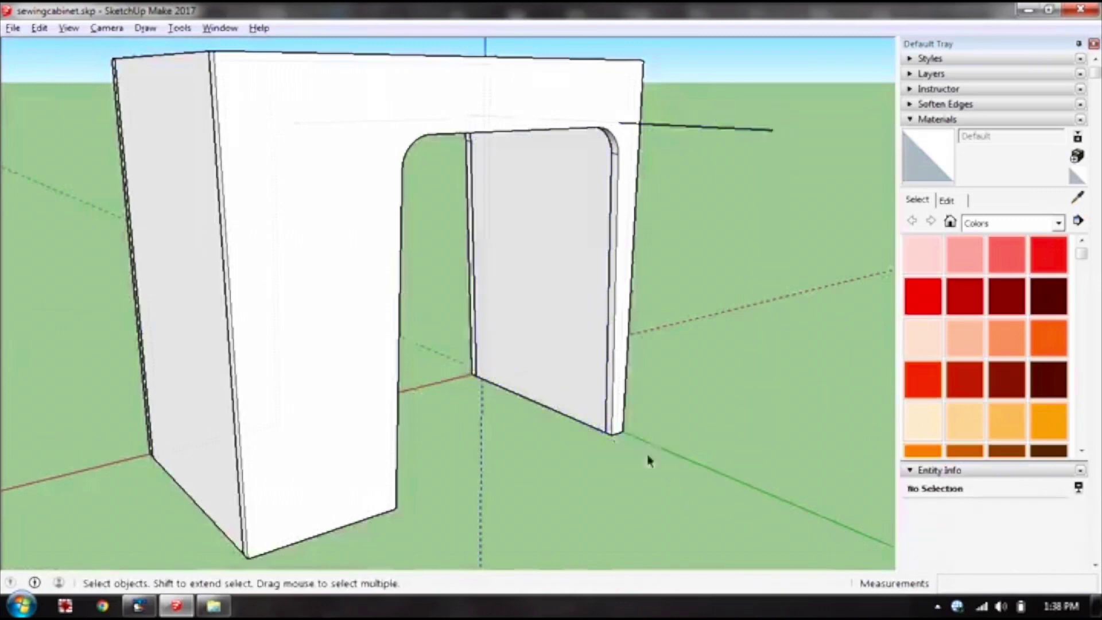
Select the door panel face and inspect the cabinet from above and level
click(541, 226)
middle_drag(583, 277, 524, 249)
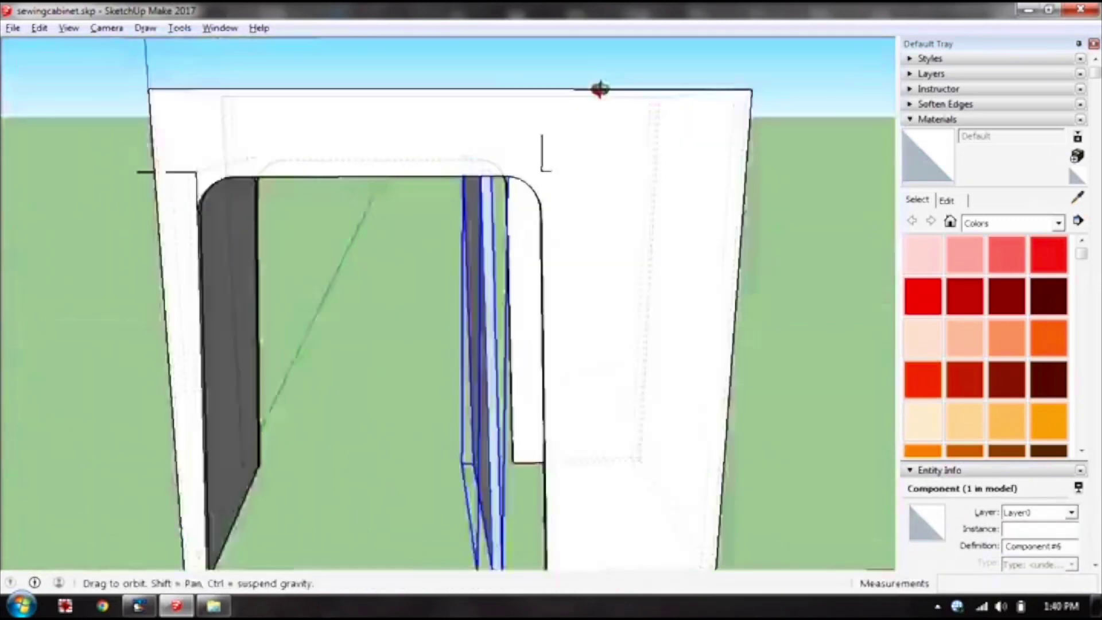
middle_drag(641, 65, 528, 429)
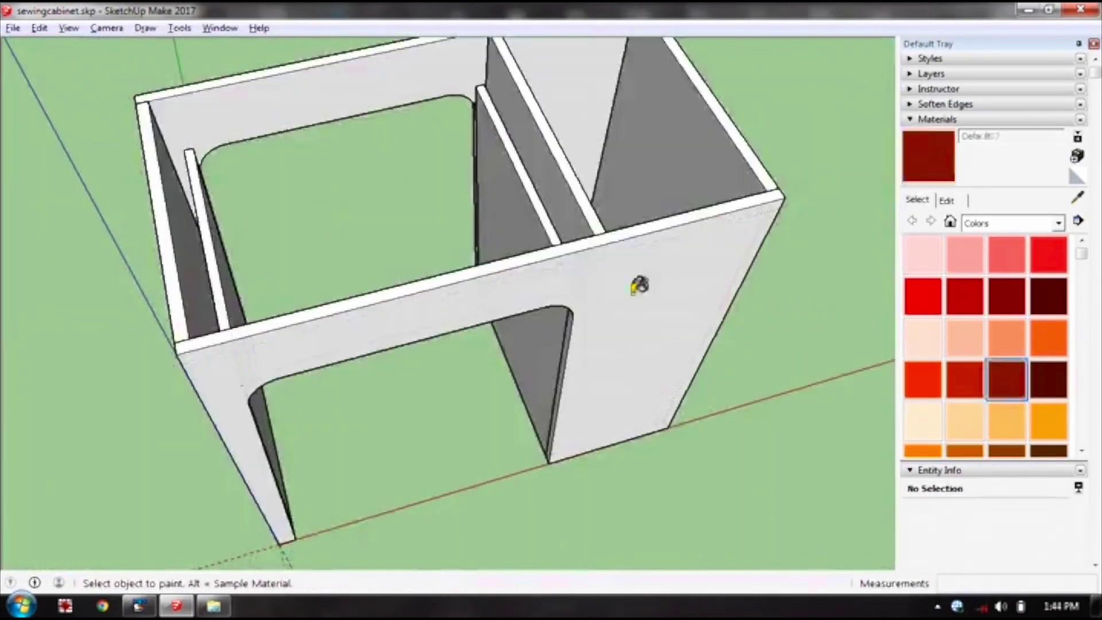
Paint the cabinet faces and top panel orange with Color C06
click(578, 152)
mouse_move(578, 153)
middle_down()
mouse_move(376, 332)
mouse_move(226, 269)
middle_up()
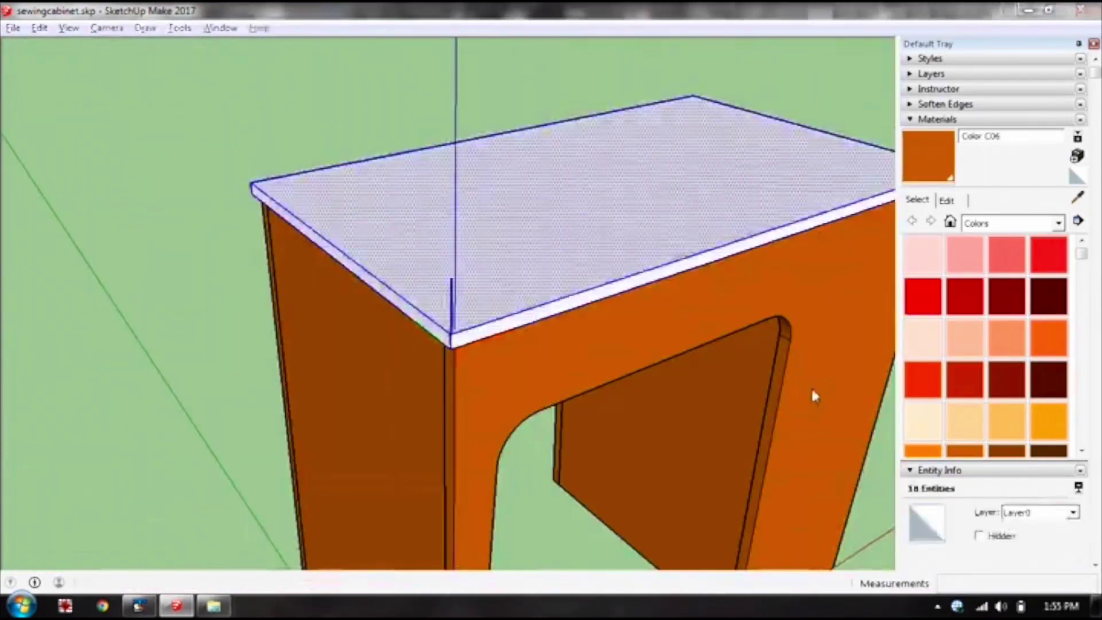
click(745, 225)
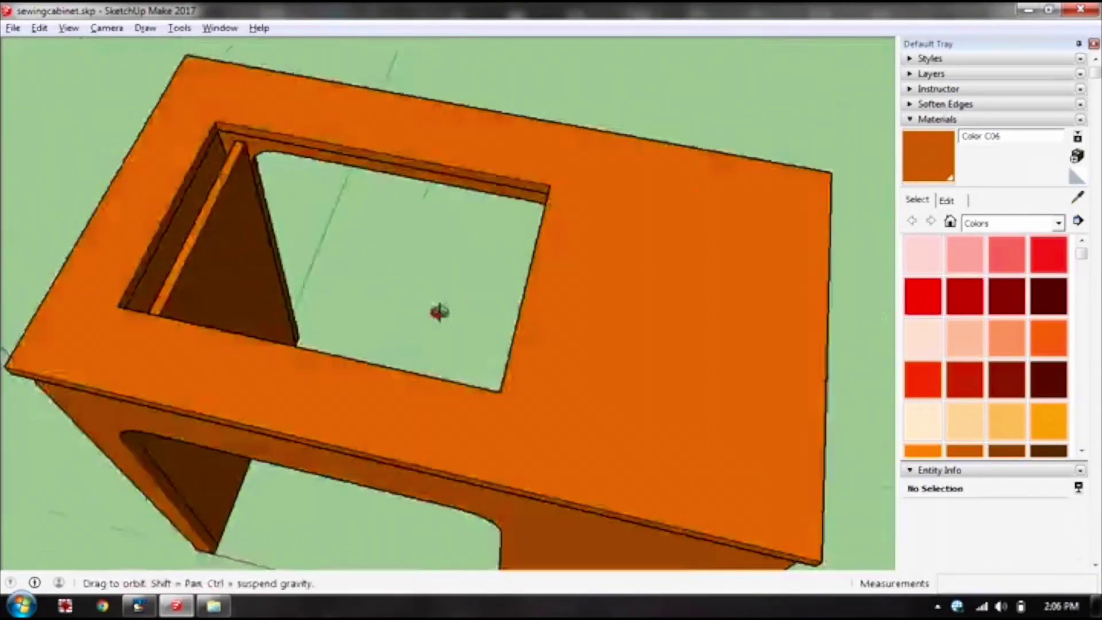
scroll(413, 238, down, 3)
mouse_move(438, 311)
mouse_down()
mouse_move(414, 239)
mouse_move(551, 249)
mouse_up()
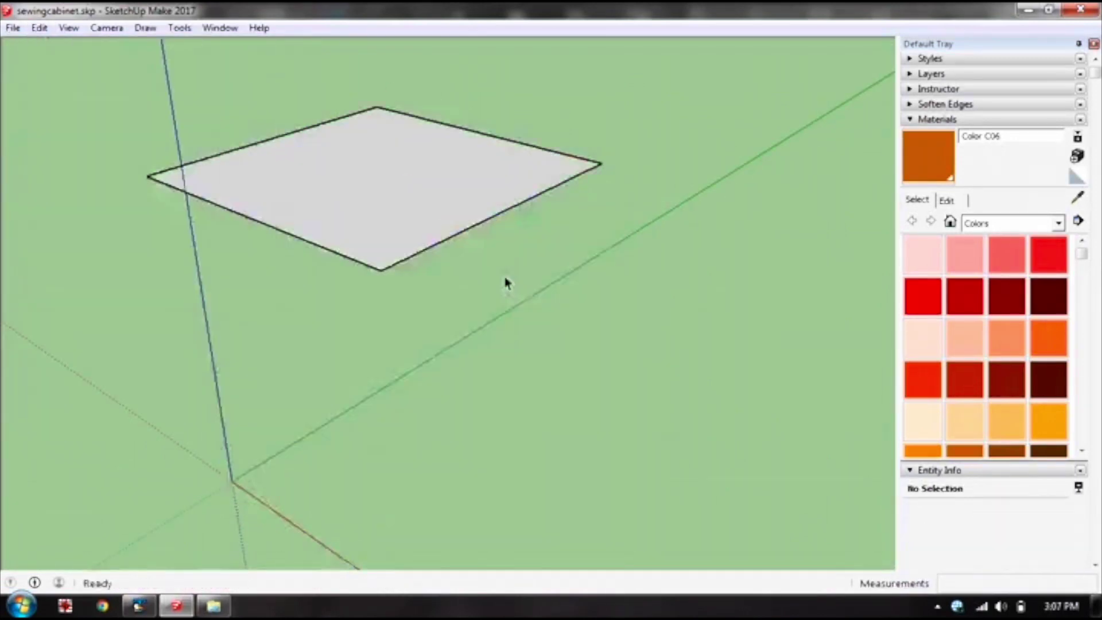
scroll(504, 283, up, 3)
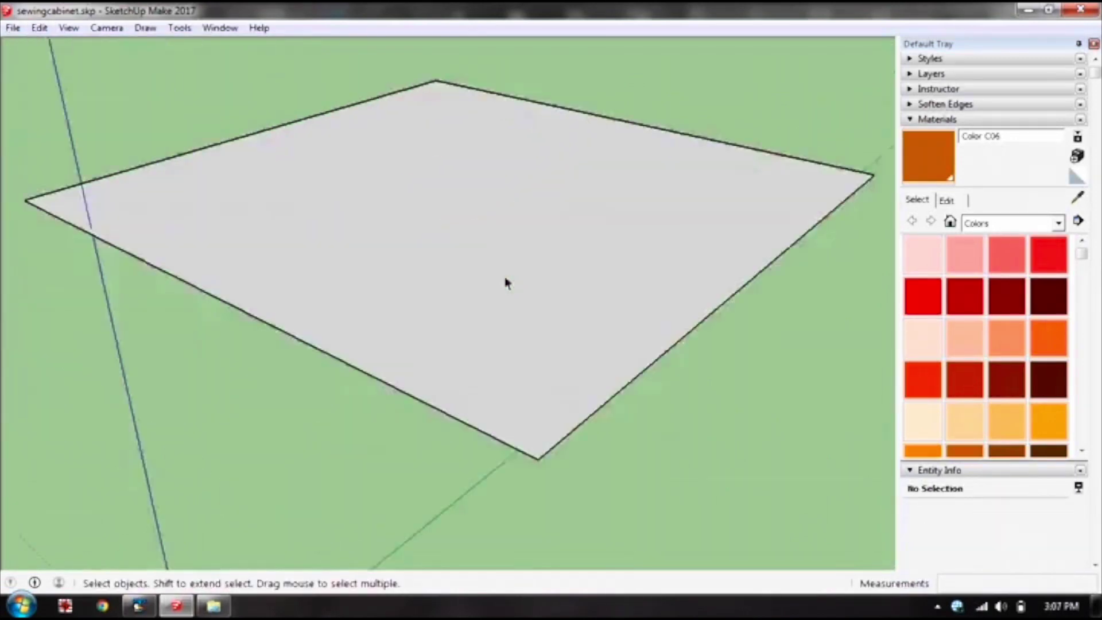
scroll(498, 276, down, 3)
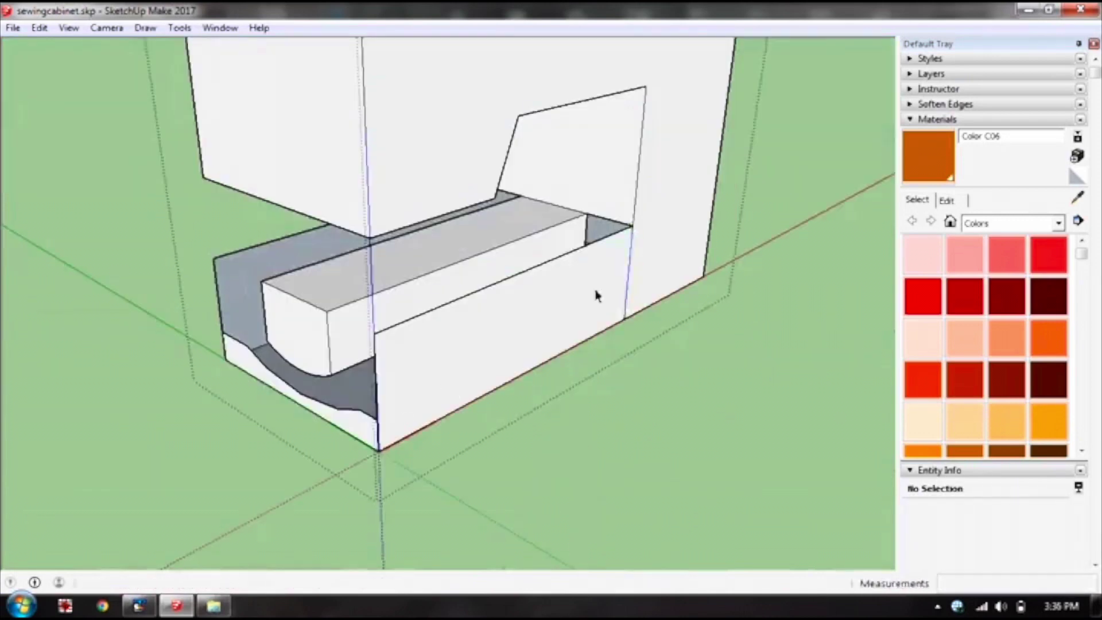
Push the machine's front face inward and apply a solid tool to the two selected solids
key(p)
drag(596, 295, 590, 317)
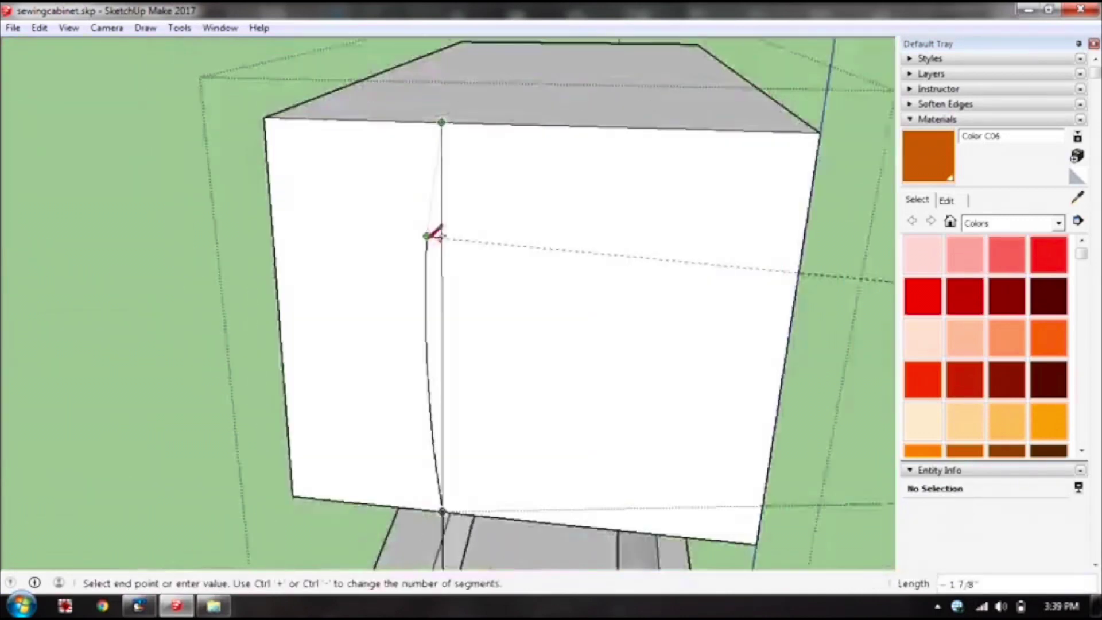
middle_drag(430, 271, 552, 278)
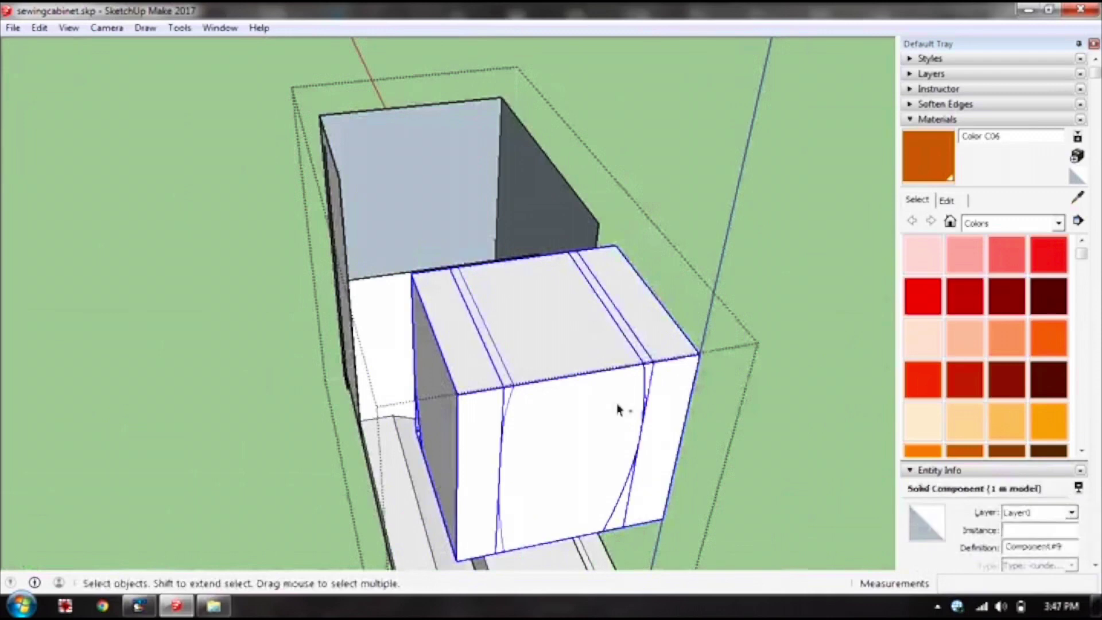
right_click(617, 403)
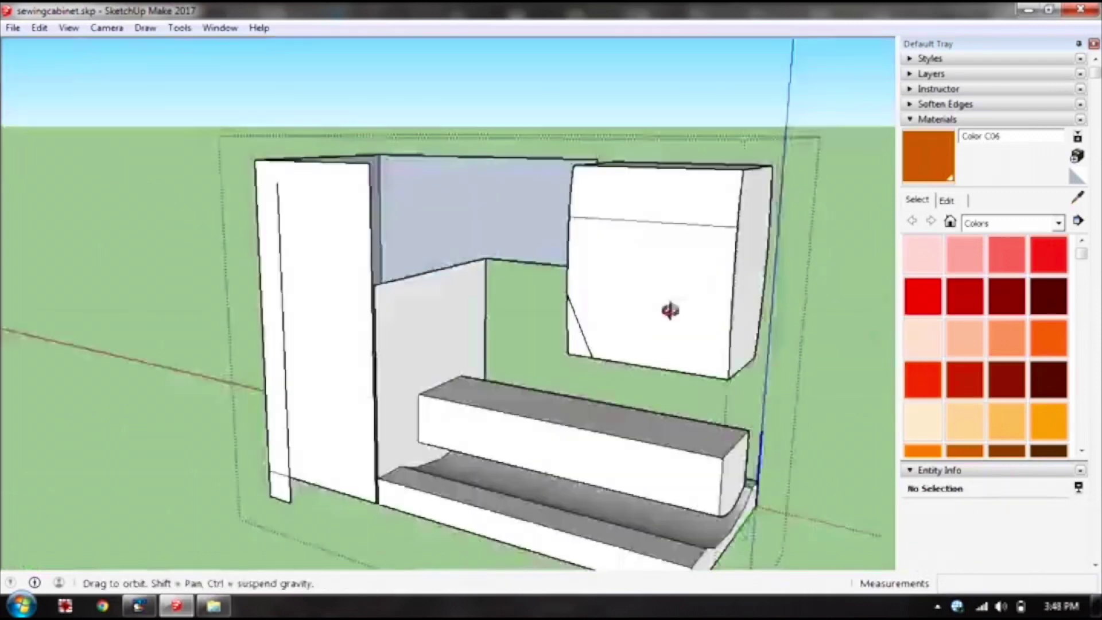
middle_drag(593, 353, 316, 411)
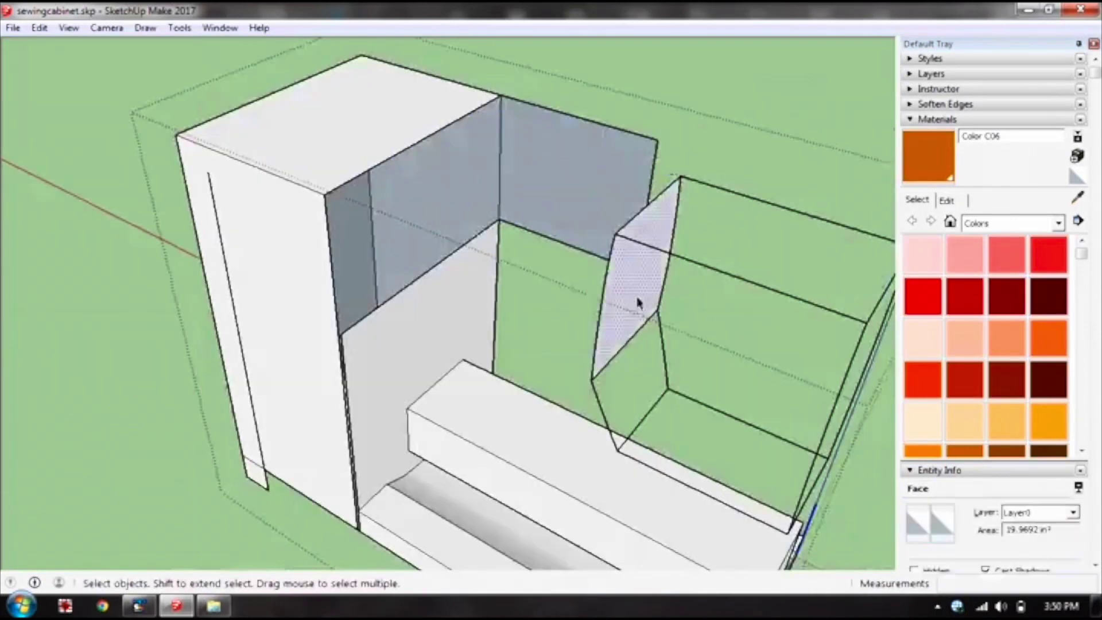
Soften and smooth the edges of the slatted door
middle_drag(638, 303, 524, 172)
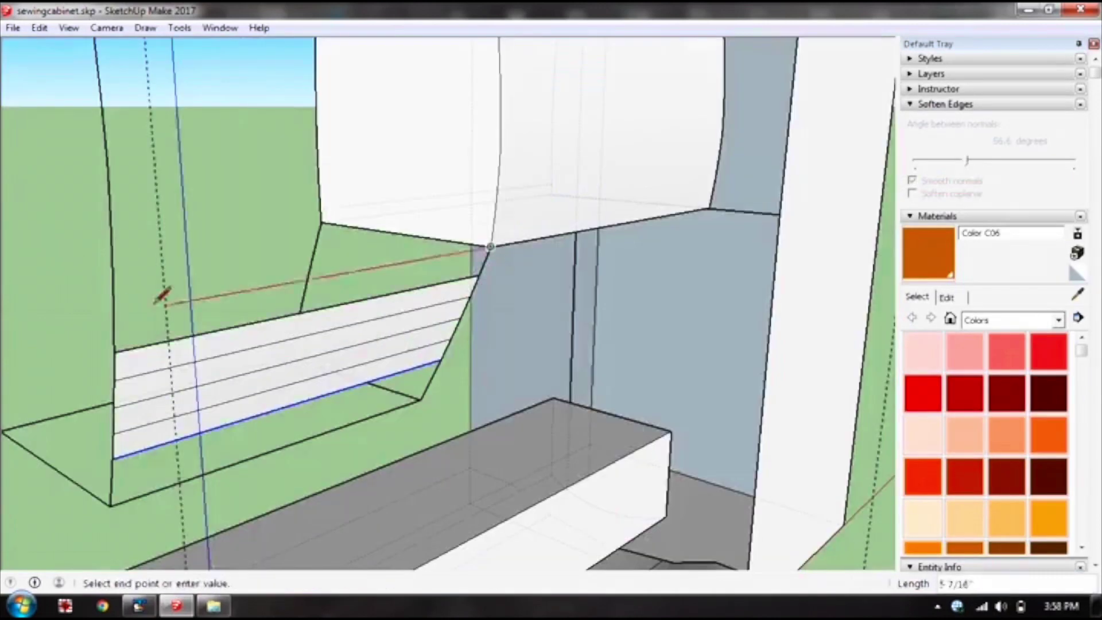
shift+middle_drag(303, 108, 311, 255)
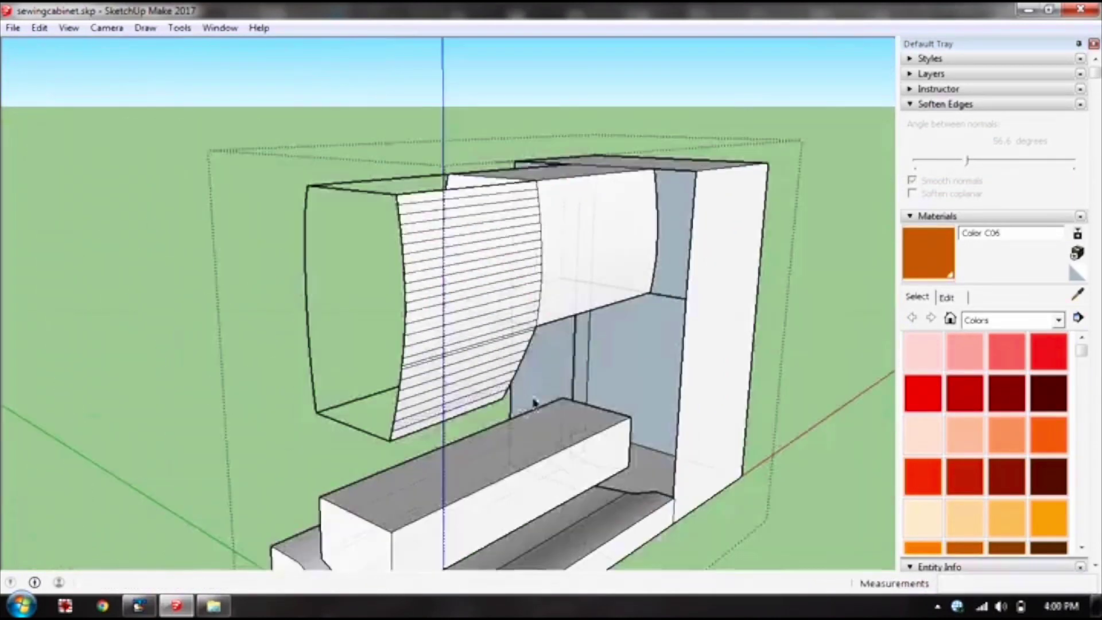
right_click(444, 248)
click(500, 460)
middle_drag(430, 345, 534, 296)
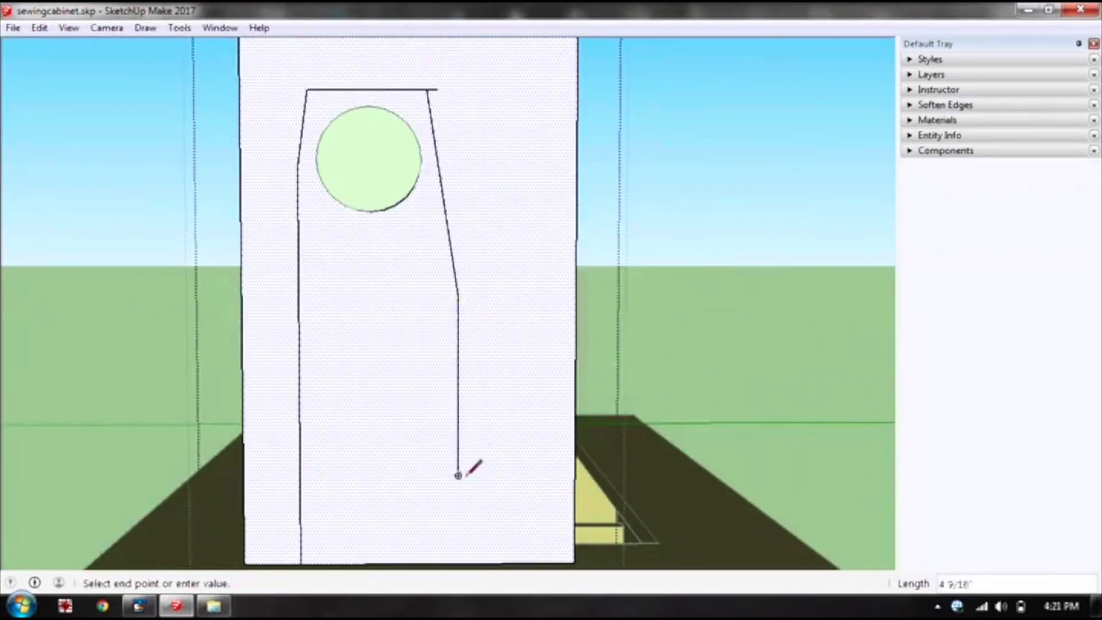
Close the side panel outline along its bottom edge on the machine
click(448, 563)
scroll(523, 81, down, 3)
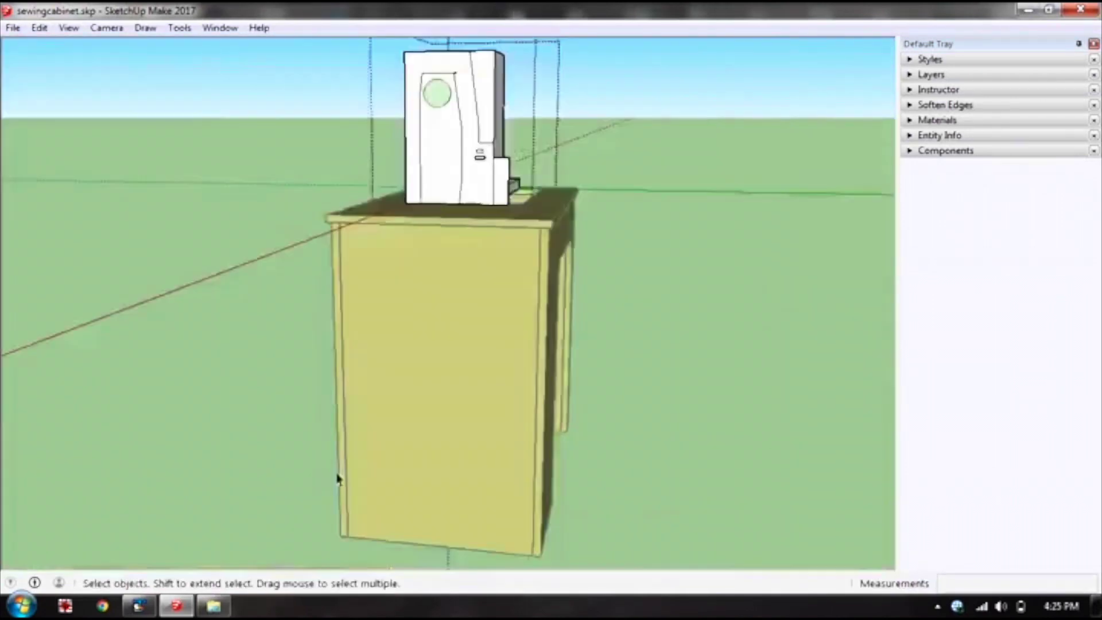
middle_drag(573, 350, 575, 275)
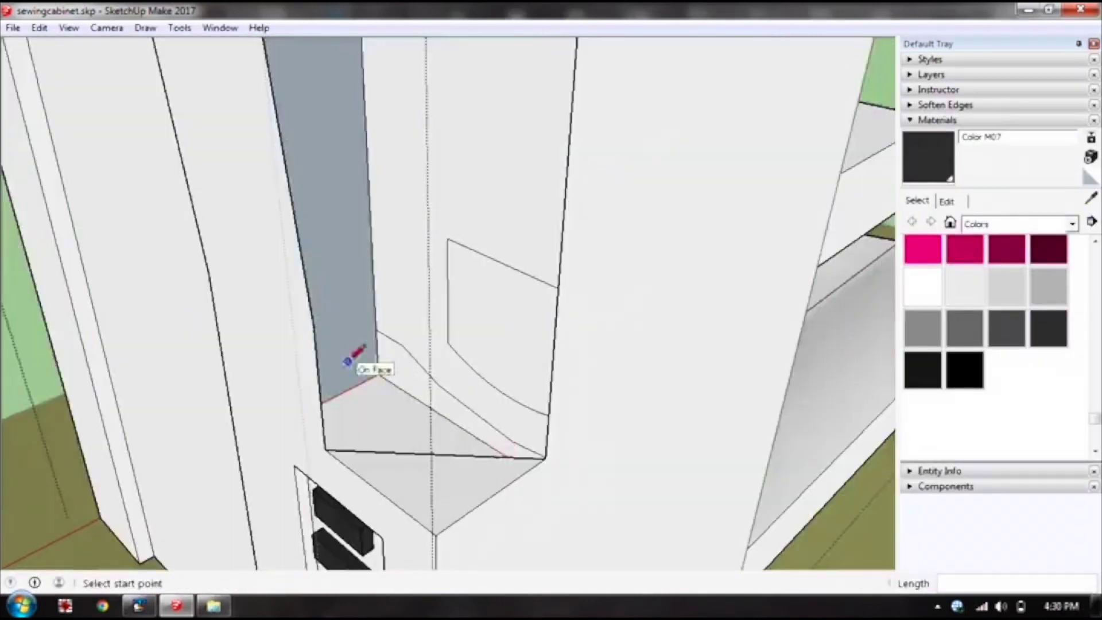
Soften and smooth the selected edges of the sewing machine body
middle_drag(356, 351, 448, 197)
middle_drag(496, 338, 233, 287)
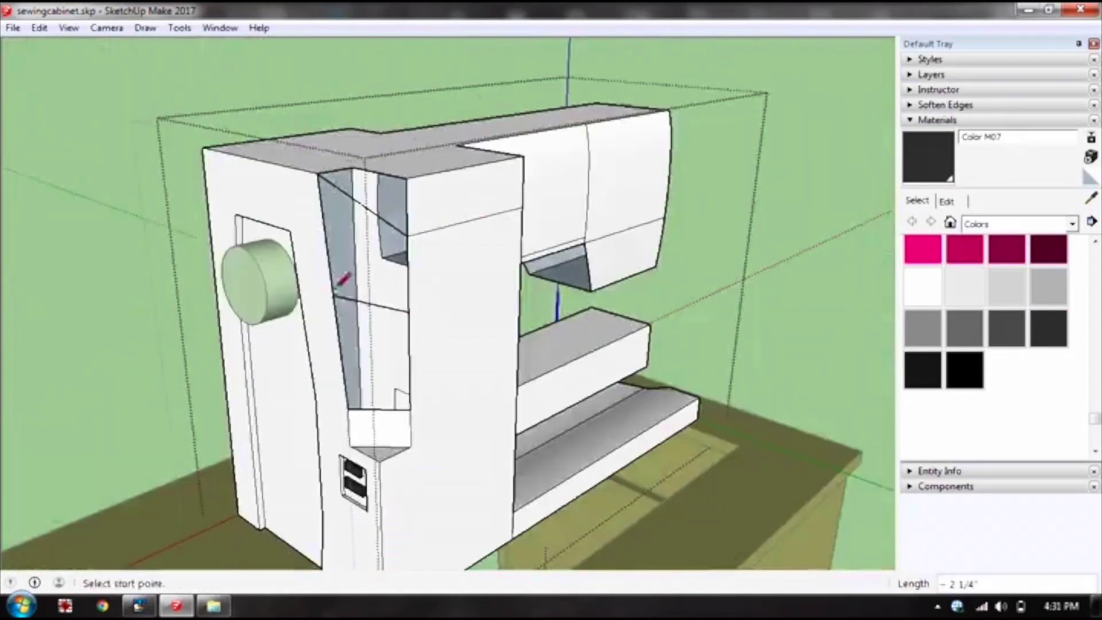
middle_drag(424, 241, 317, 261)
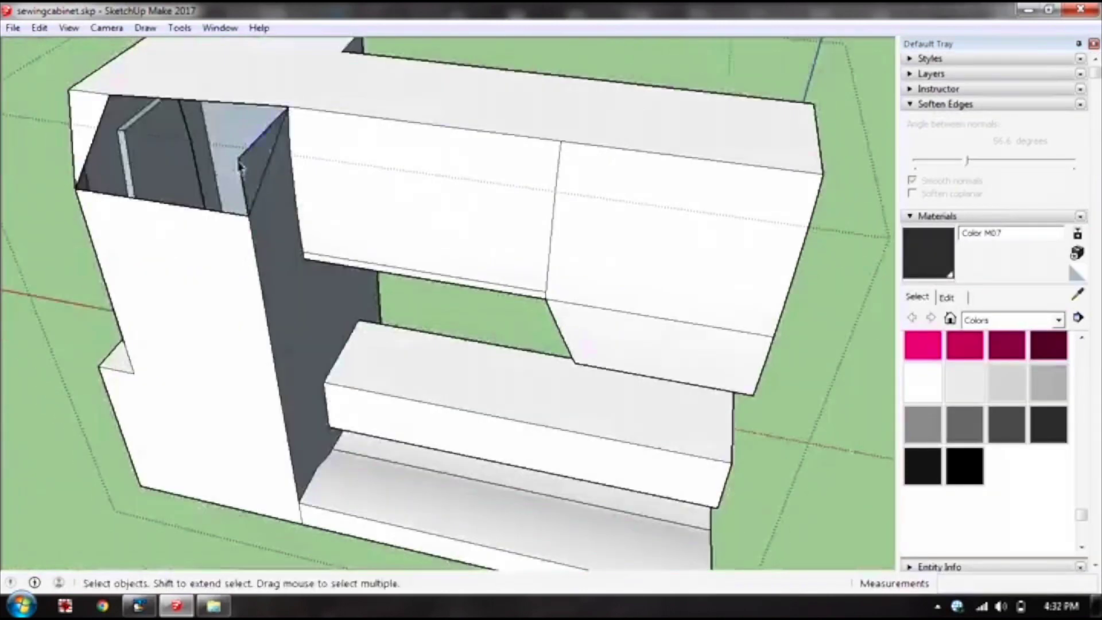
mouse_move(241, 168)
middle_down()
mouse_move(487, 184)
mouse_move(269, 160)
middle_up()
key(l)
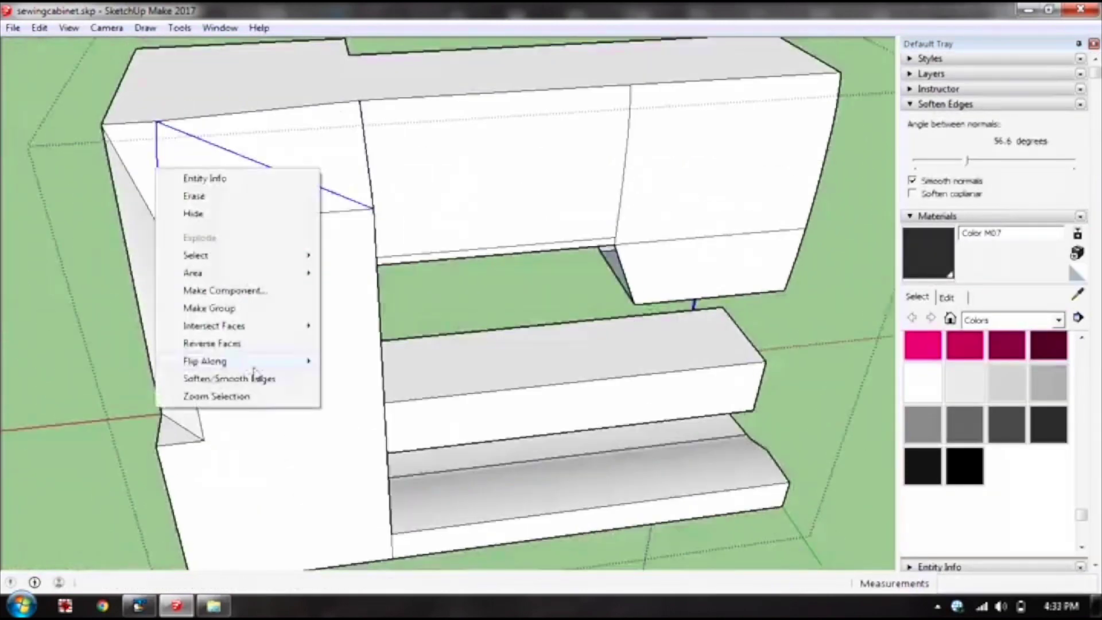
click(254, 372)
mouse_move(315, 246)
middle_down()
mouse_move(229, 327)
mouse_move(229, 360)
mouse_move(169, 417)
middle_up()
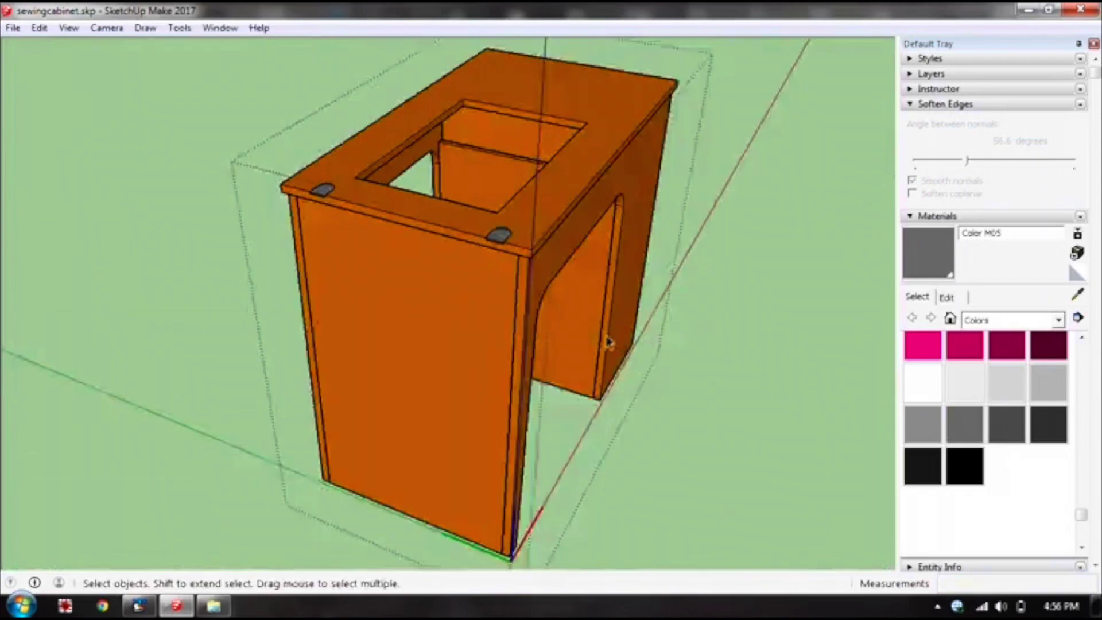
Orbit around the machine to inspect its underside and the cabinet's side
mouse_move(607, 343)
middle_down()
mouse_move(425, 302)
mouse_move(261, 417)
mouse_move(515, 211)
mouse_move(481, 405)
middle_up()
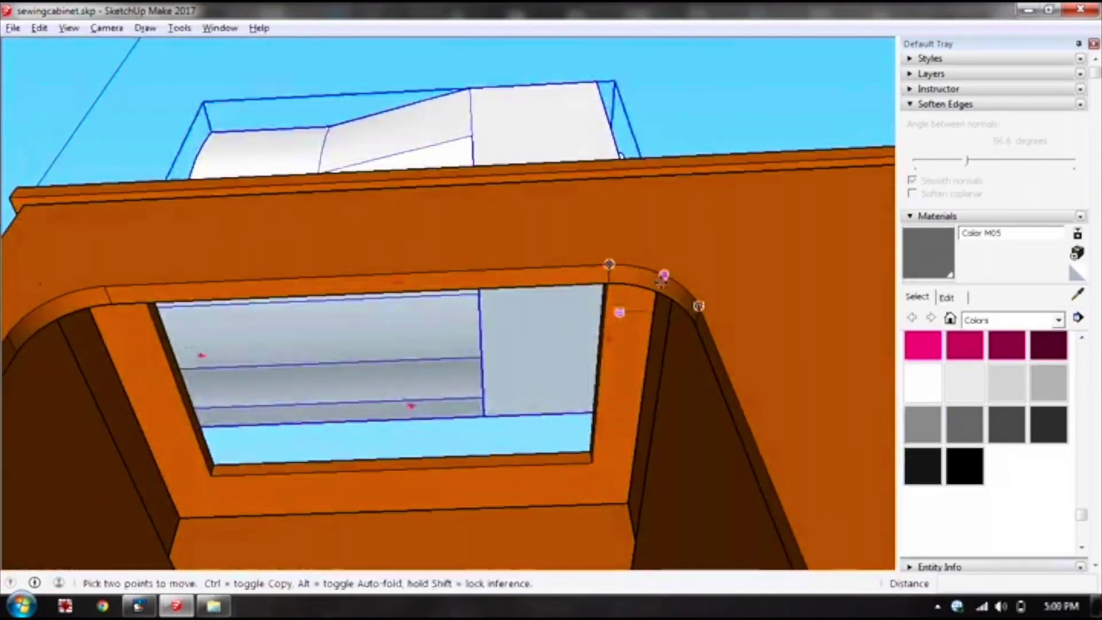
middle_drag(329, 203, 599, 265)
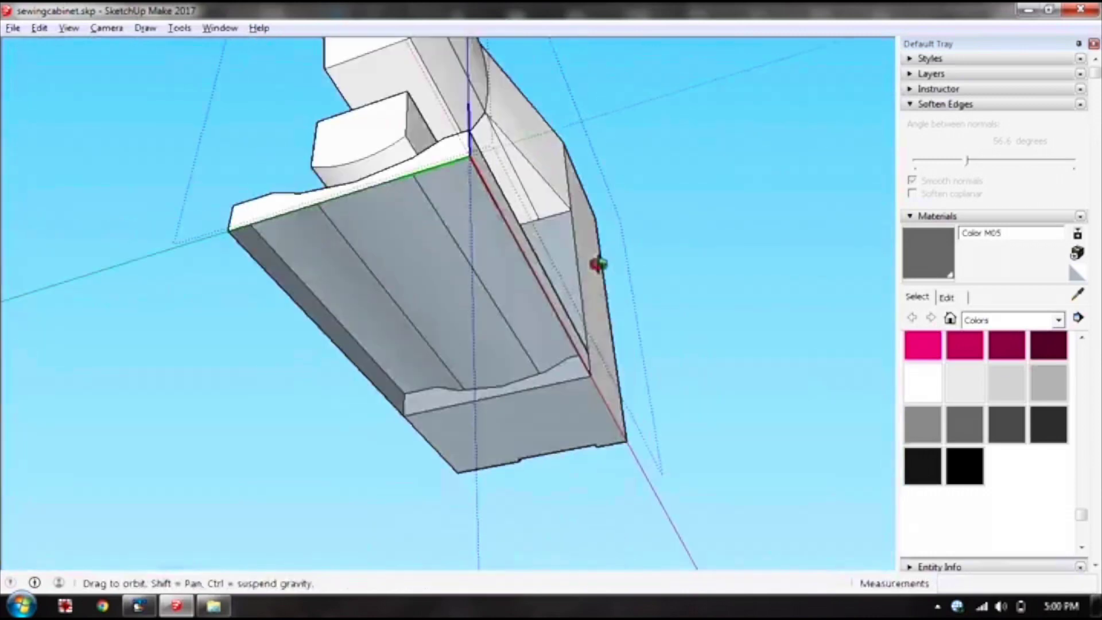
mouse_move(439, 296)
middle_down()
mouse_move(491, 290)
mouse_move(479, 376)
middle_up()
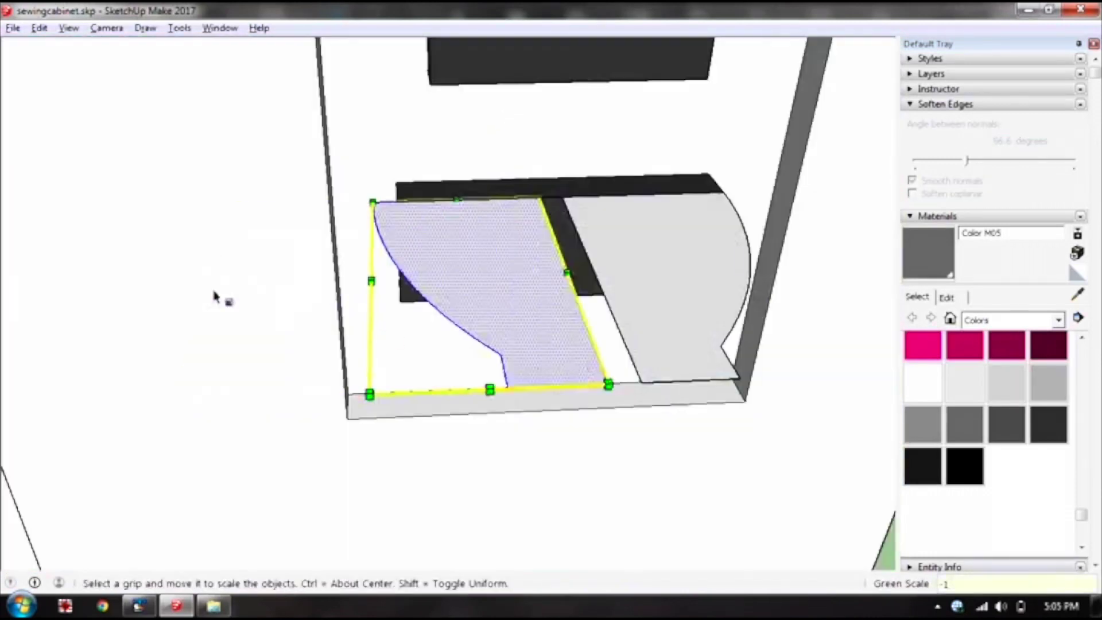
middle_drag(620, 347, 328, 242)
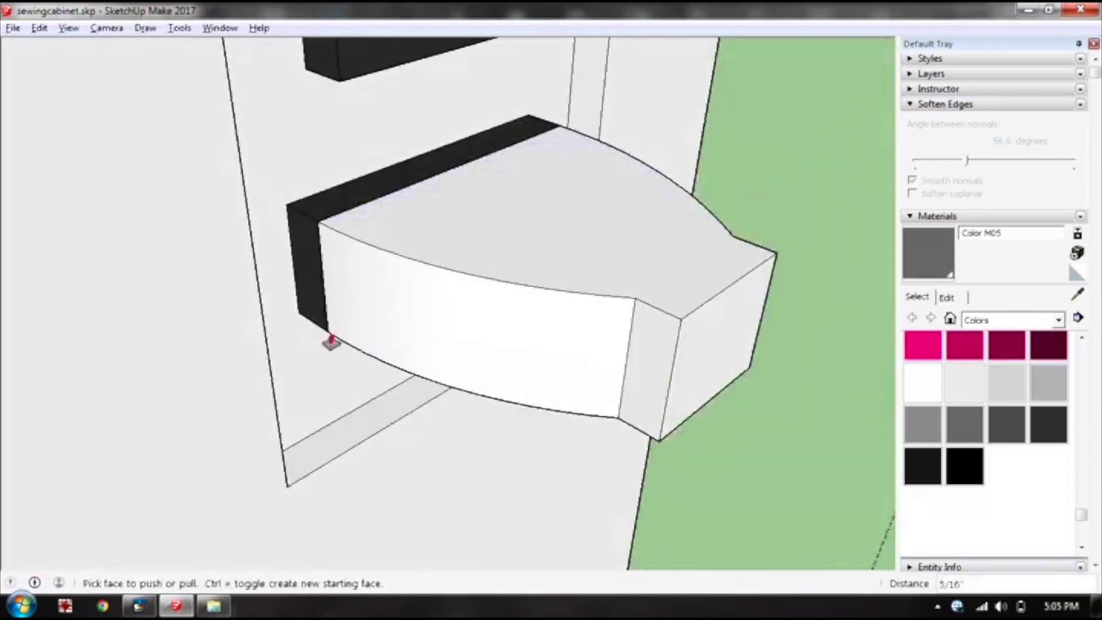
mouse_move(815, 388)
middle_down()
mouse_move(590, 423)
mouse_move(476, 364)
mouse_move(270, 347)
middle_up()
key(b)
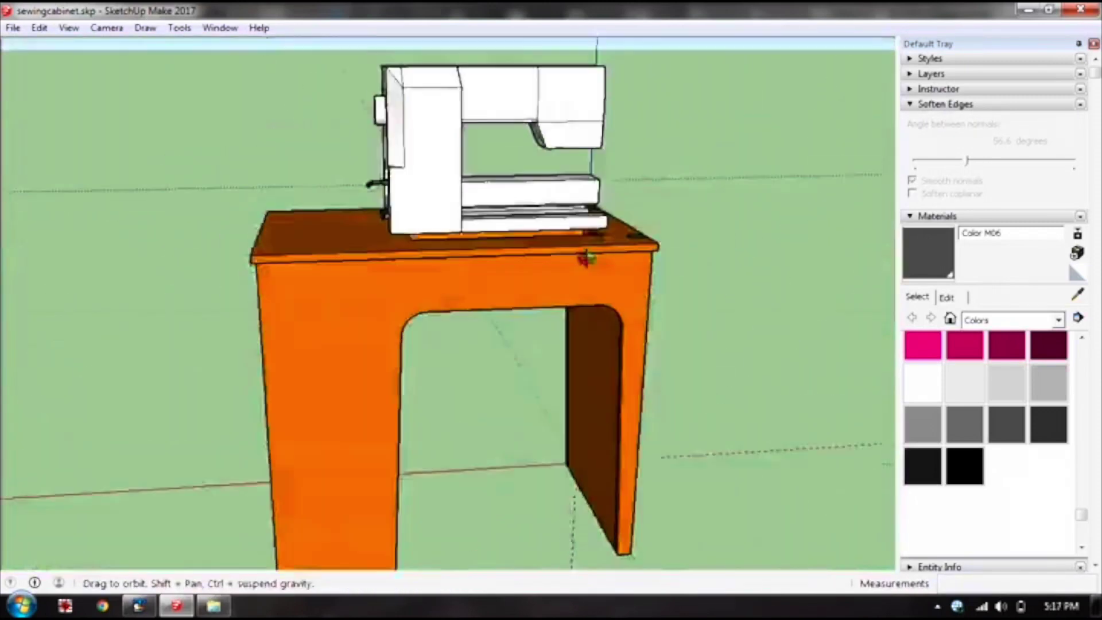
Orbit to a lower, frontal view of the translucent gray glass cabinet
drag(740, 358, 799, 310)
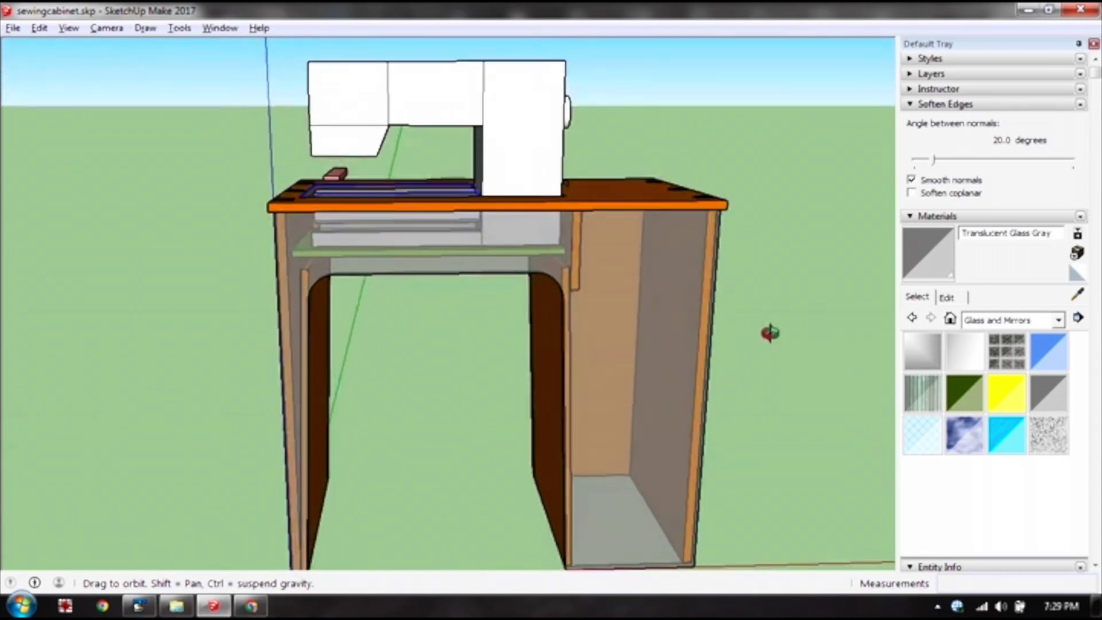